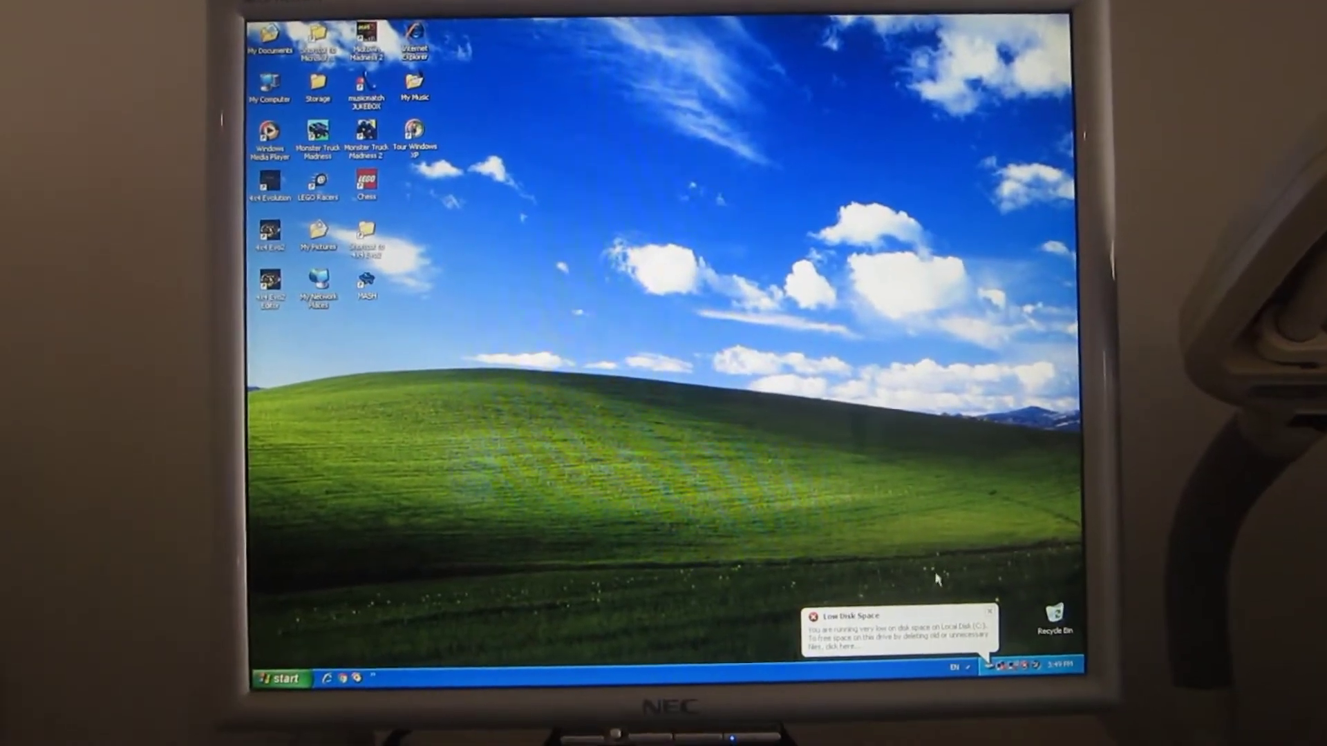
Dismiss the Low Disk Space warning balloon beside the clock.
{"action": "left_click", "coordinate": [1006, 613]}
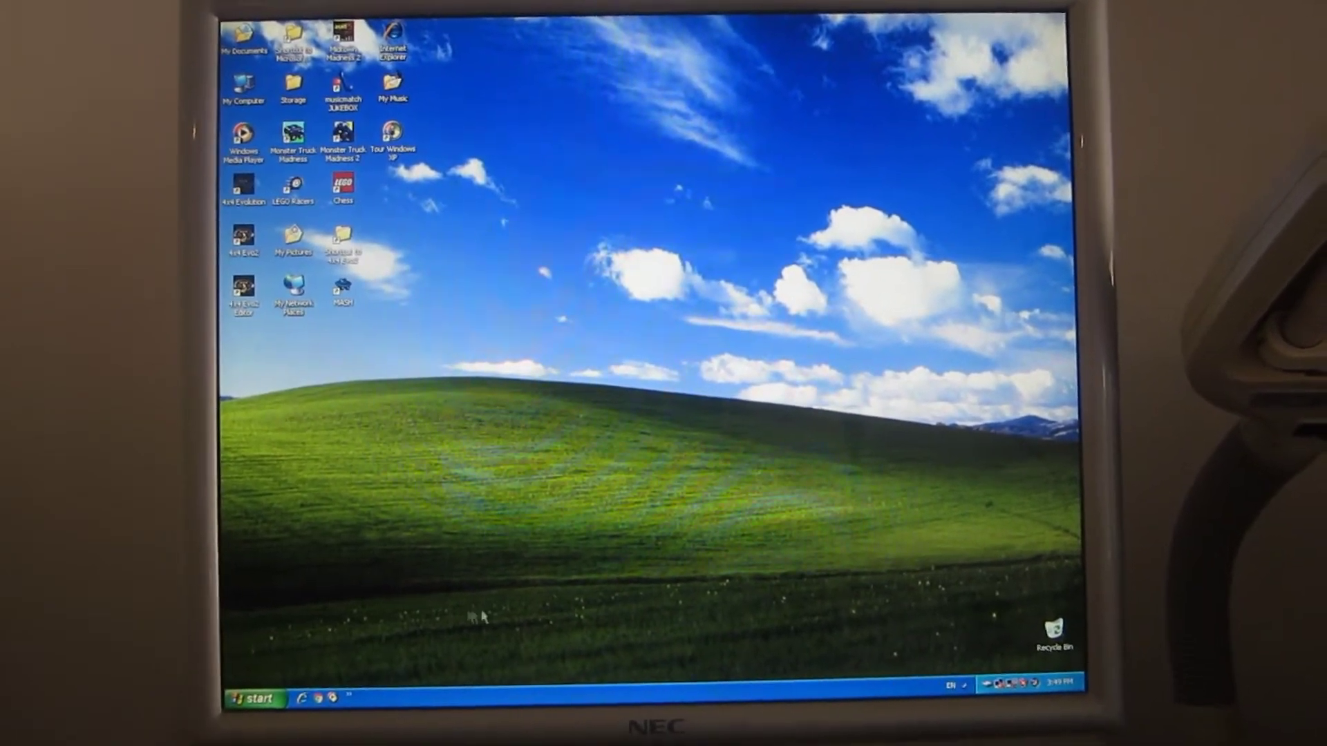
Open My Computer from the Start menu, then close its window.
{"action": "left_click", "coordinate": [266, 694]}
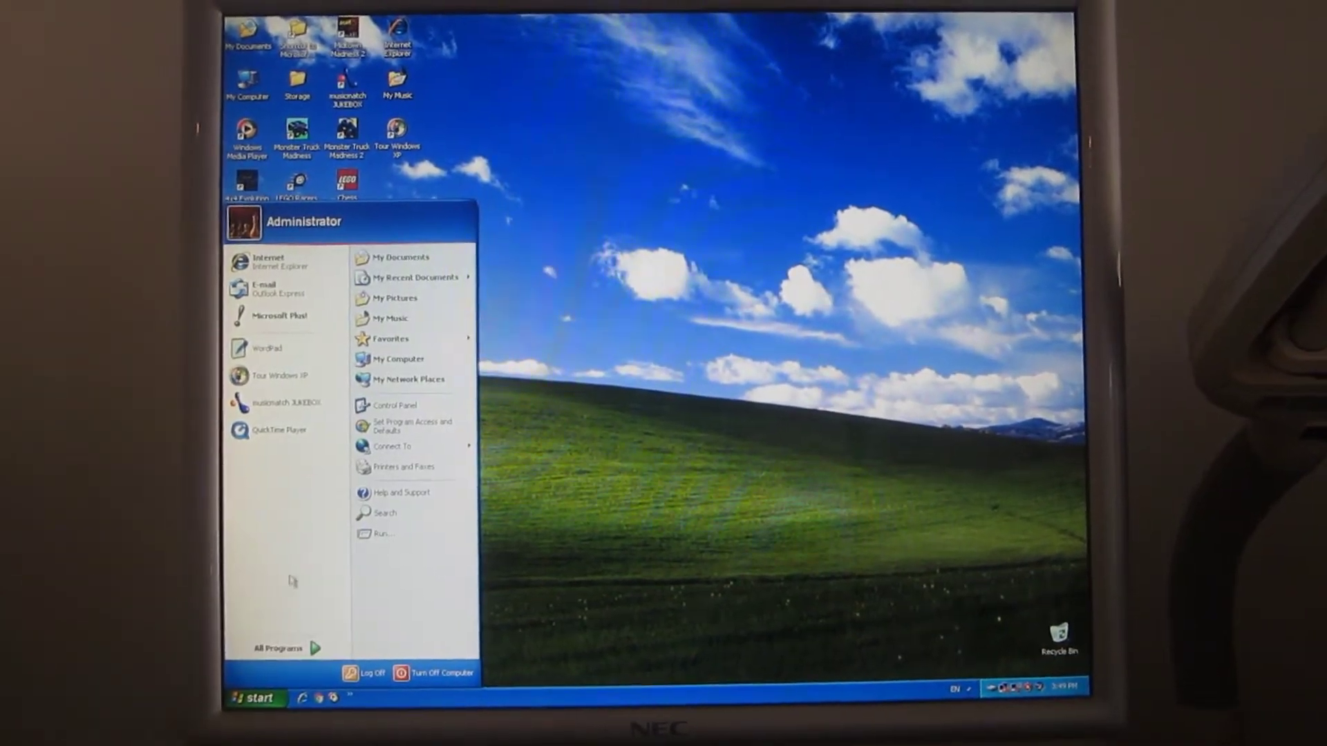
{"action": "left_click", "coordinate": [386, 353]}
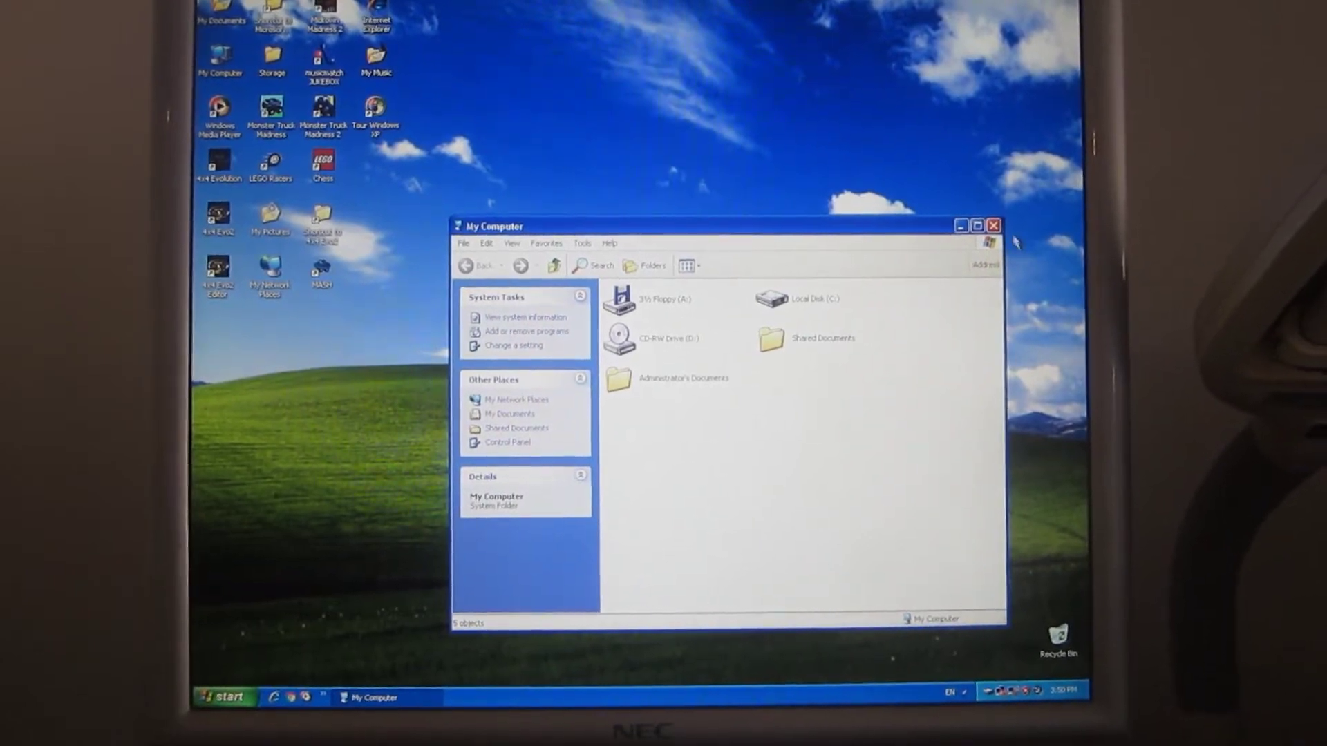
{"action": "left_click", "coordinate": [986, 218]}
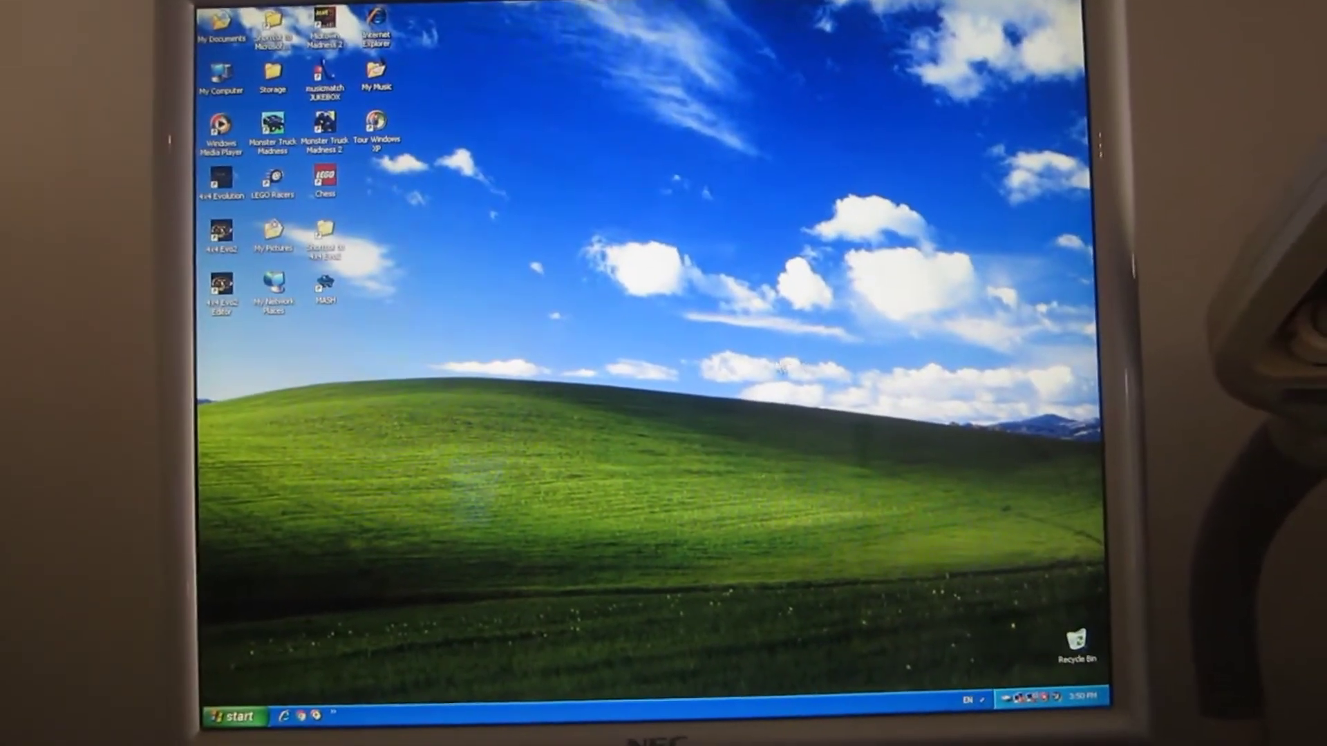
Reopen My Computer from the Start menu using the Windows key.
{"action": "key", "text": "super"}
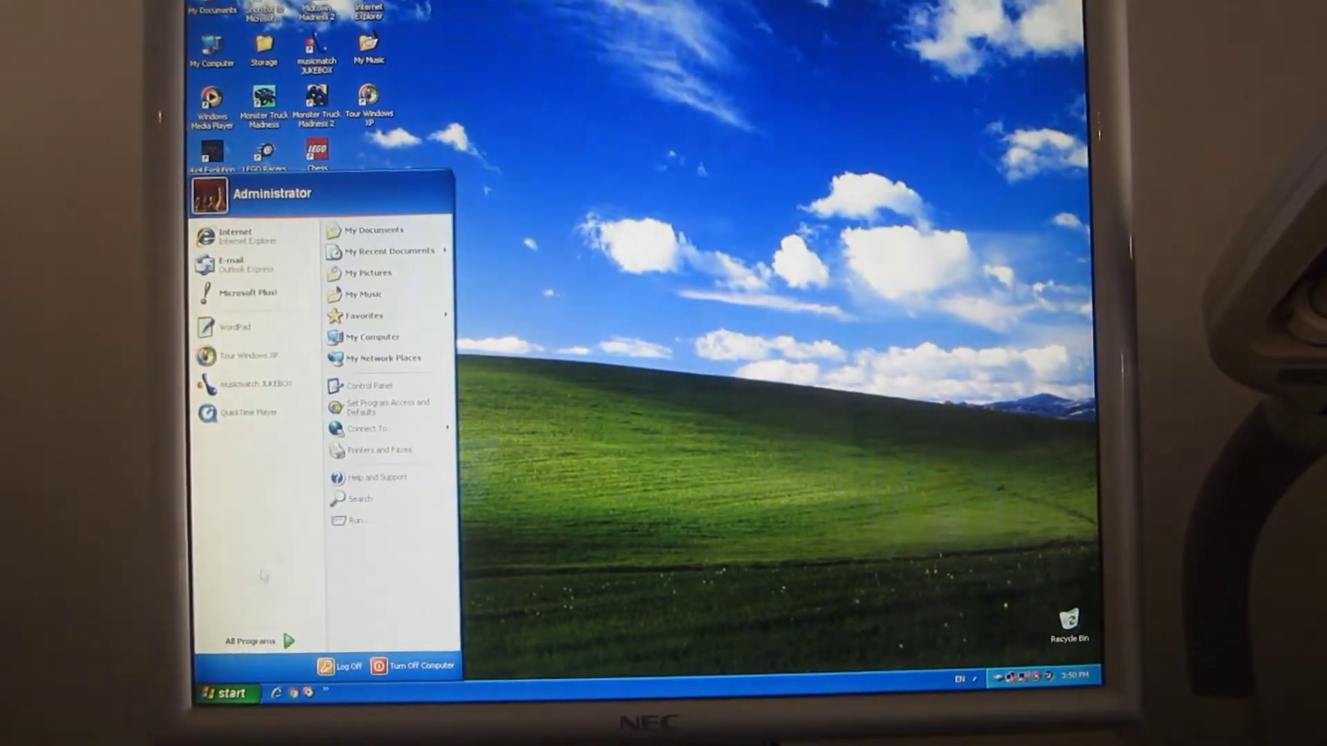
{"action": "left_click", "coordinate": [386, 345]}
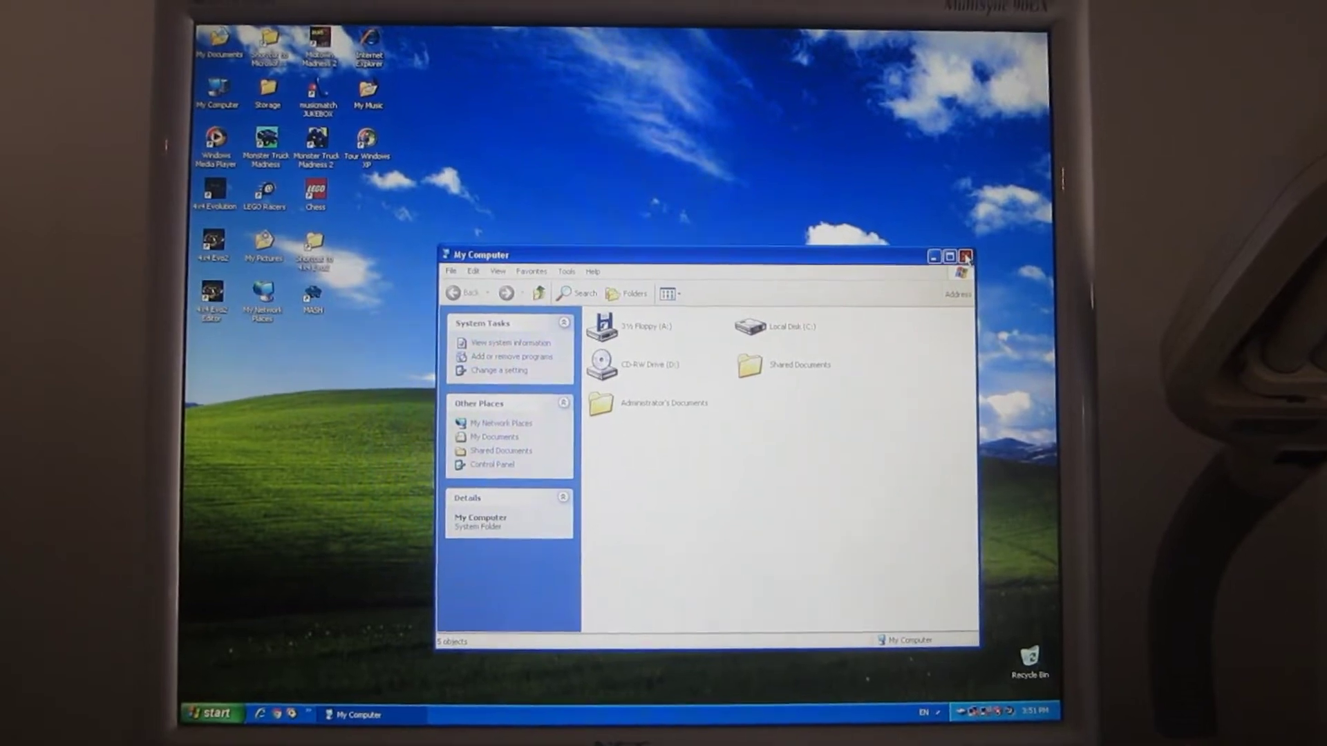
{"action": "left_click", "coordinate": [973, 260]}
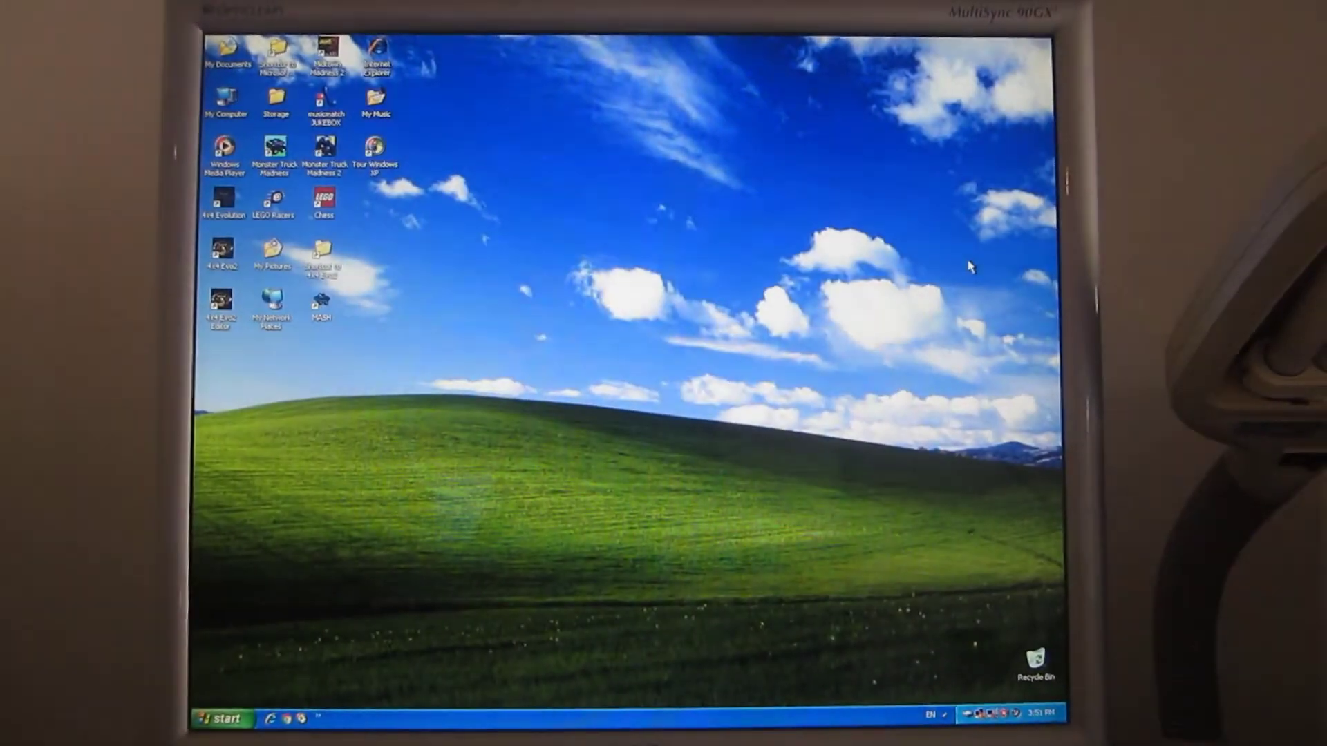